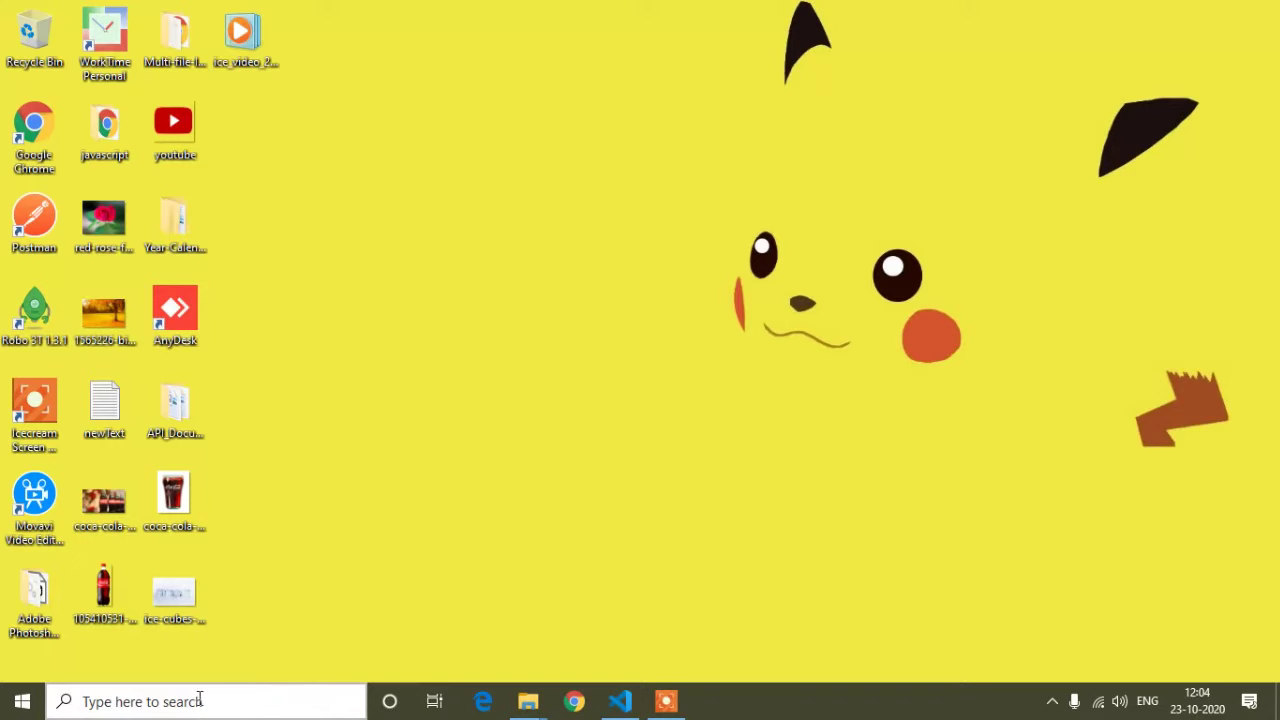
# Step: Open the Windows search panel from the taskbar search box
pyautogui.click(166, 701)
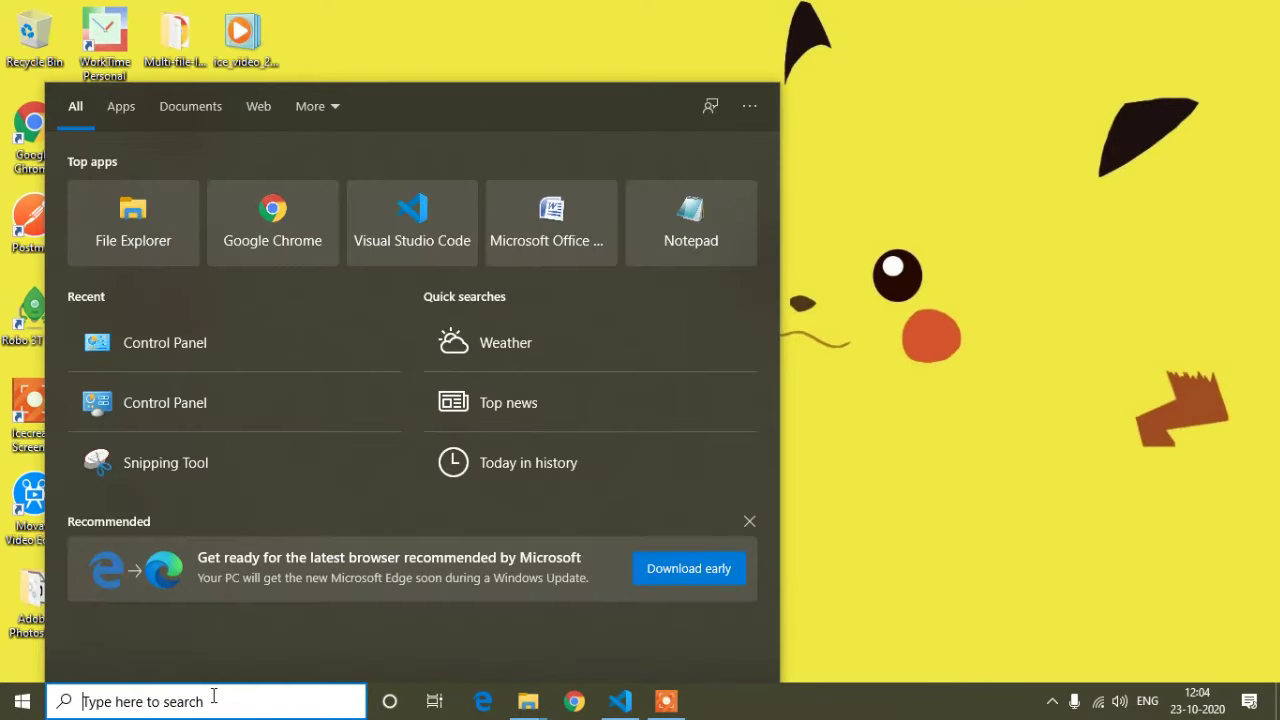
# Step: Search for 'control' and launch the Control Panel app
pyautogui.write('con')
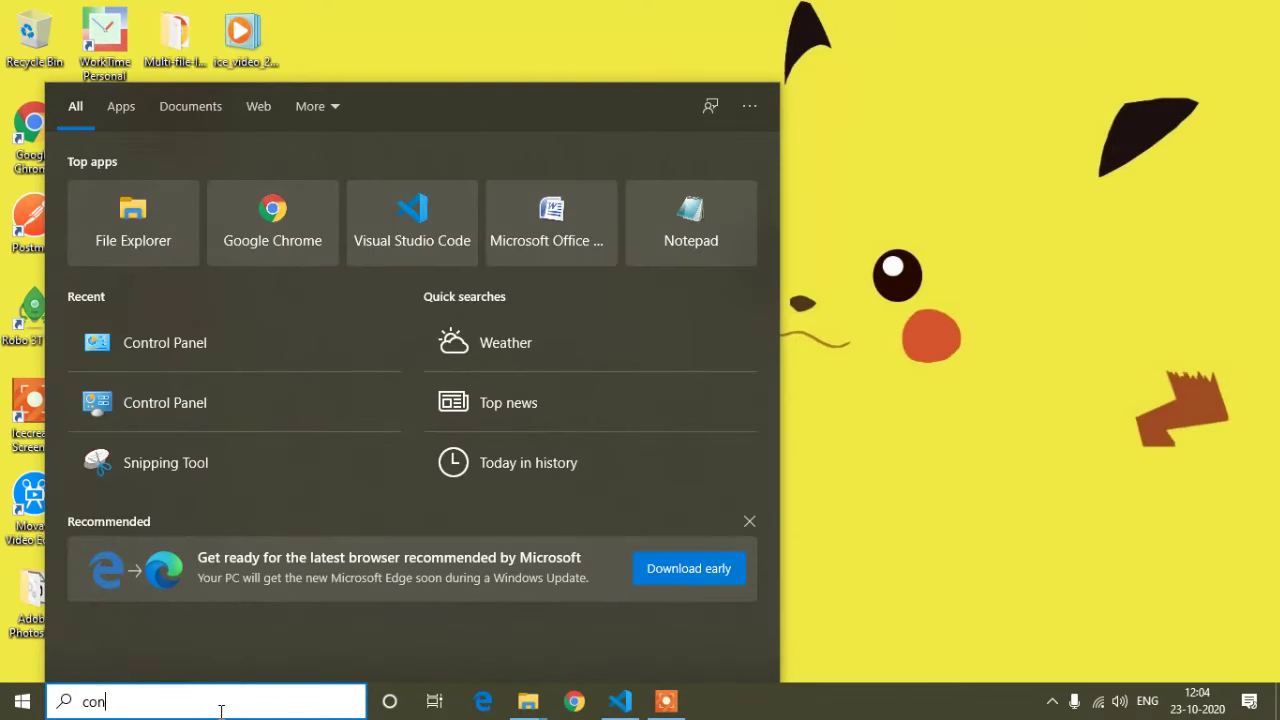
pyautogui.write('trol')
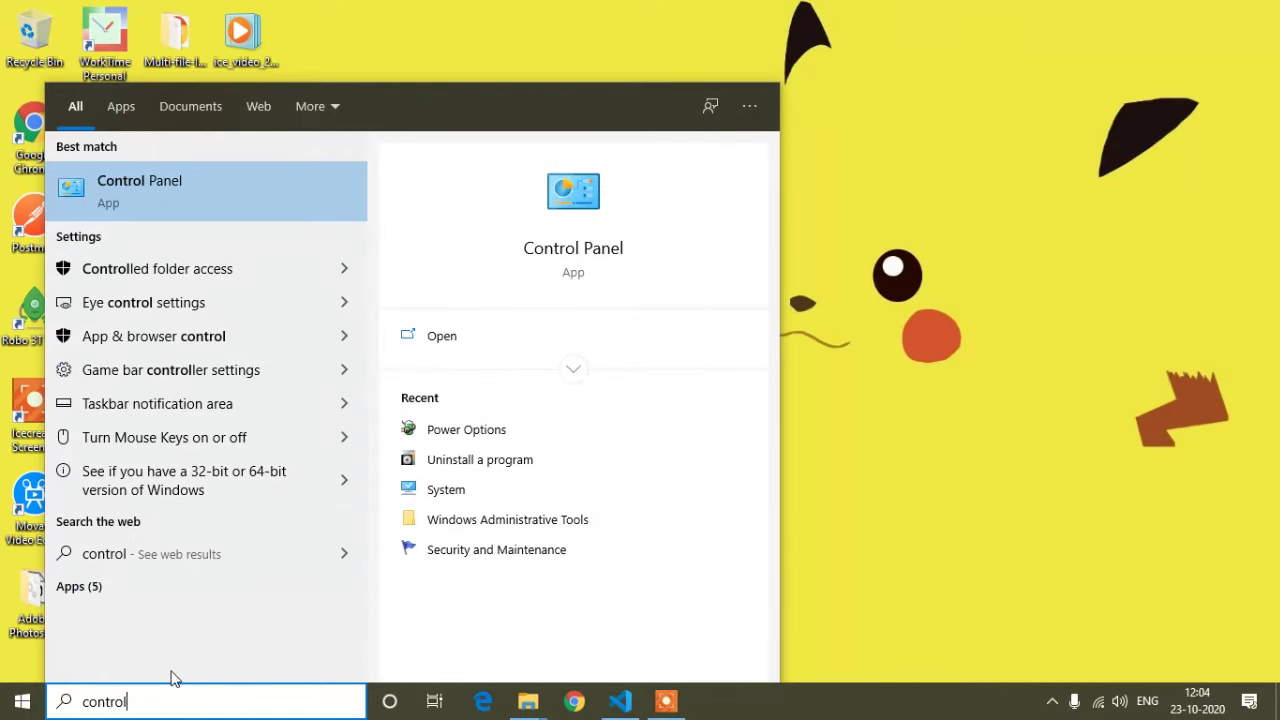
pyautogui.click(209, 190)
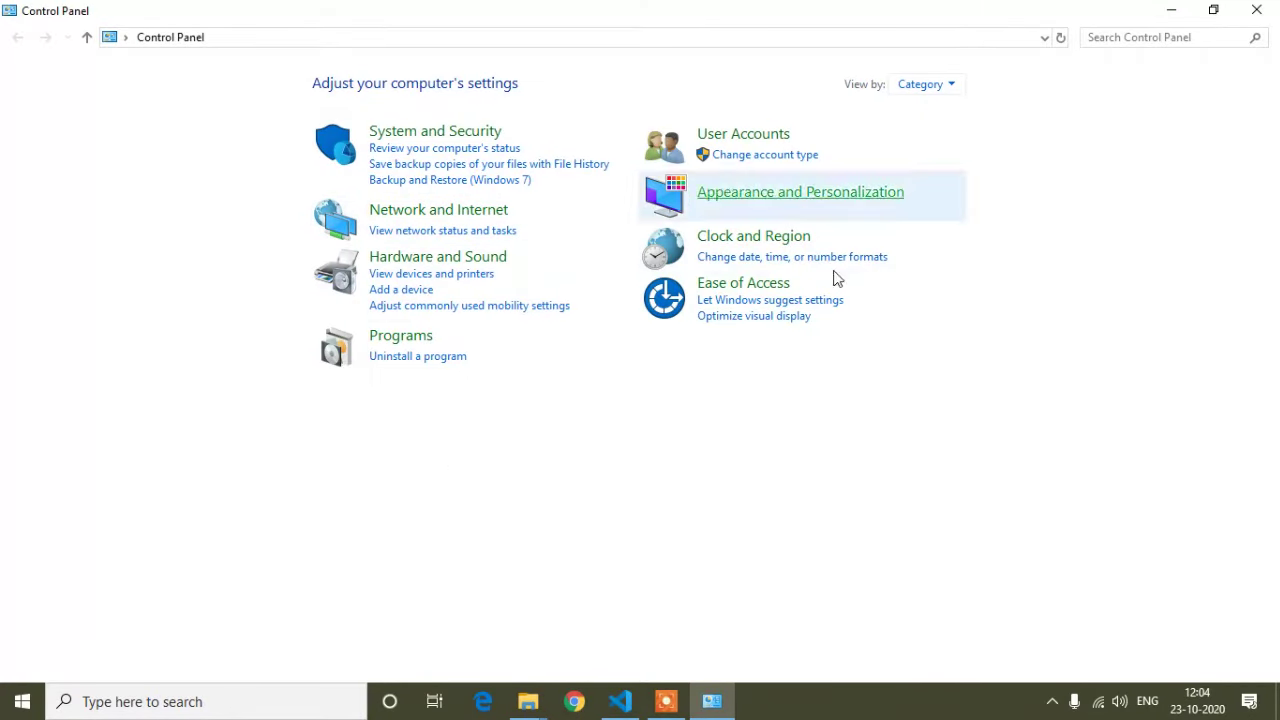
# Step: Change Control Panel's View by setting to Small icons, briefly passing through Large icons
pyautogui.click(951, 93)
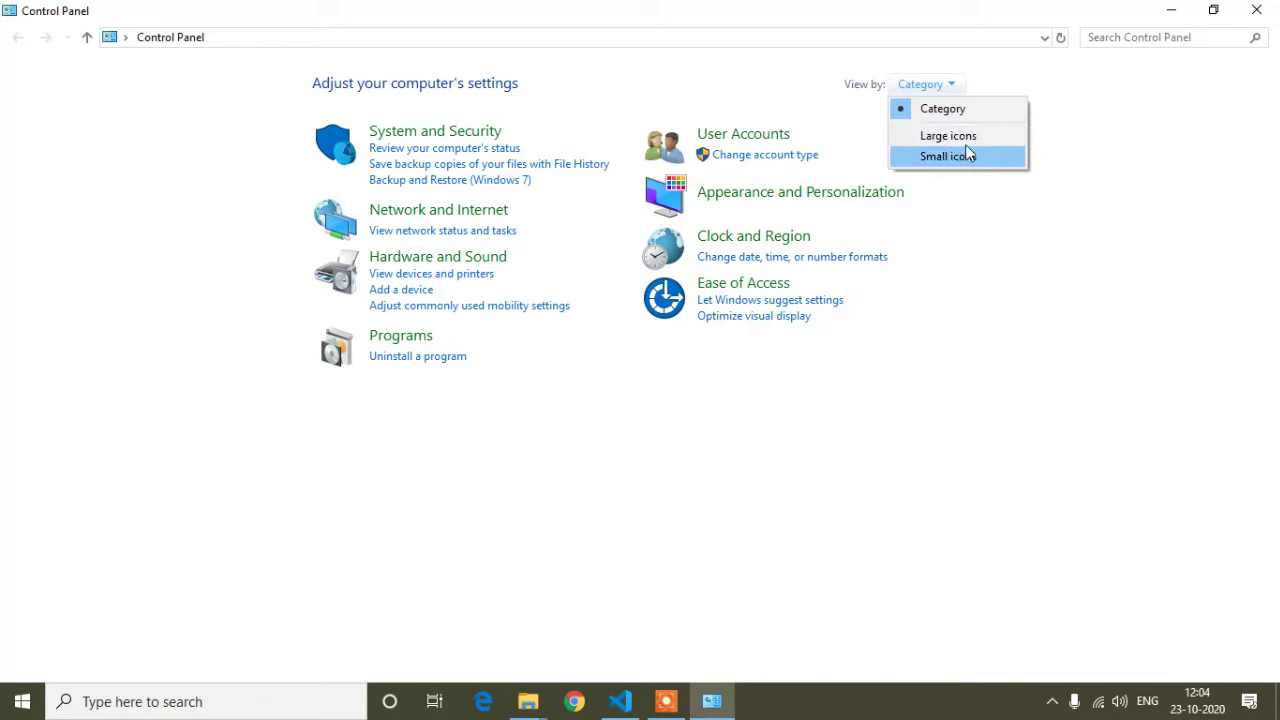
pyautogui.click(956, 141)
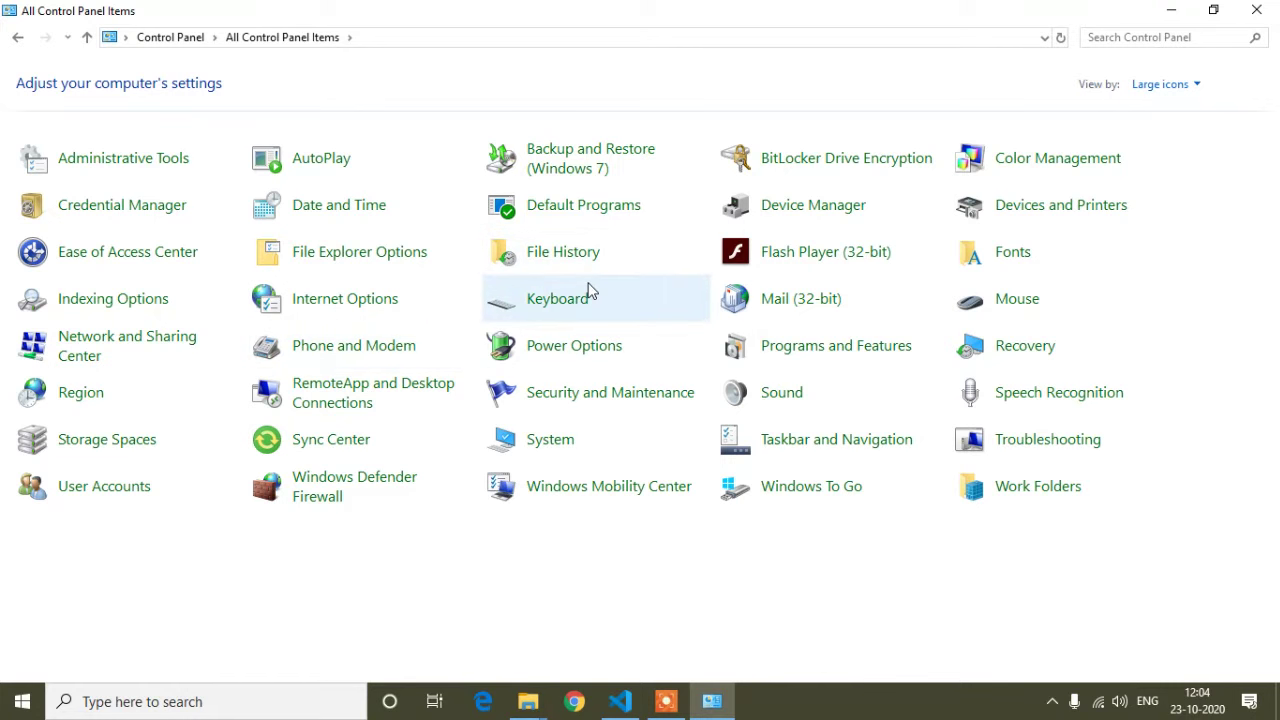
pyautogui.click(1175, 91)
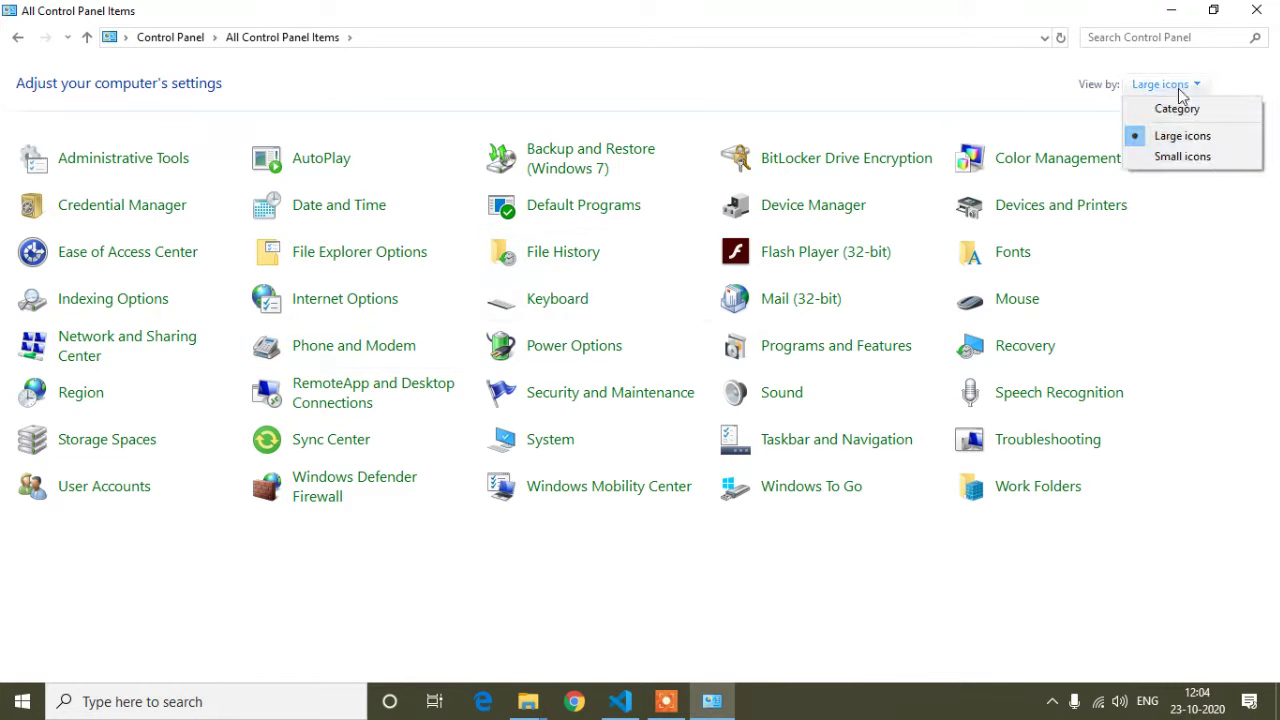
pyautogui.click(1194, 153)
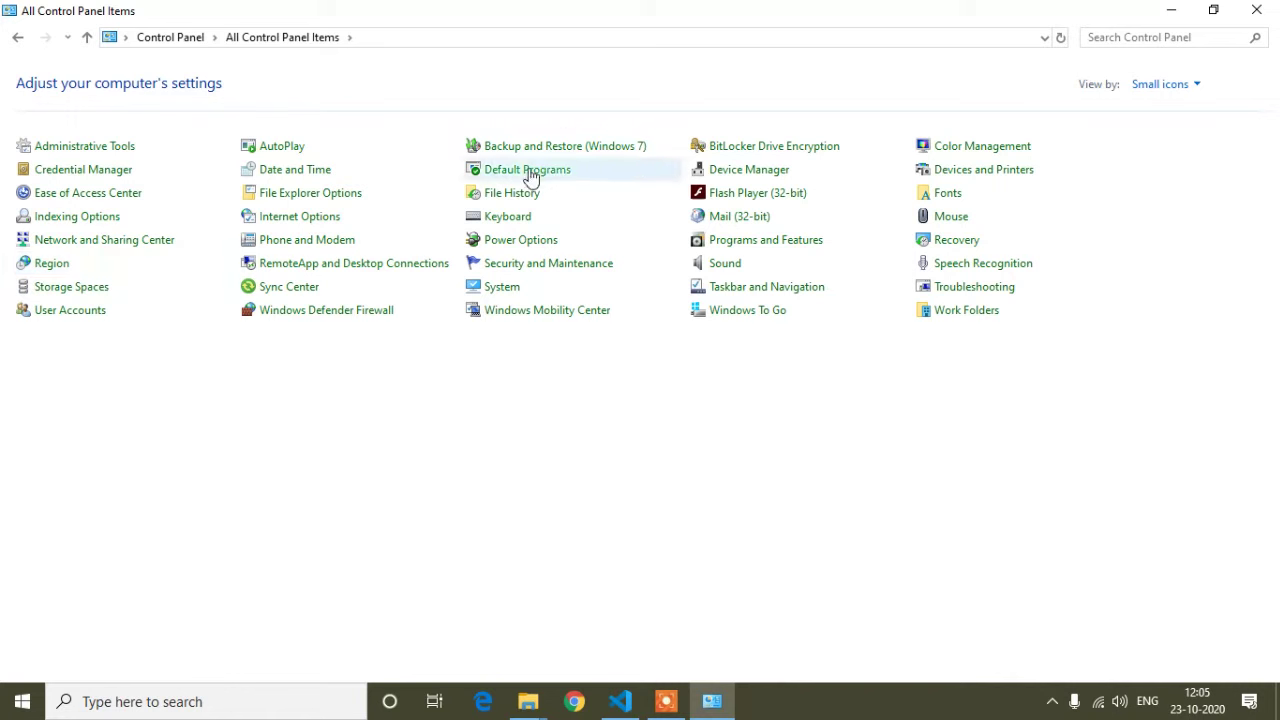
# Step: Go to Power Options and open the Balanced plan's advanced power settings
pyautogui.click(536, 244)
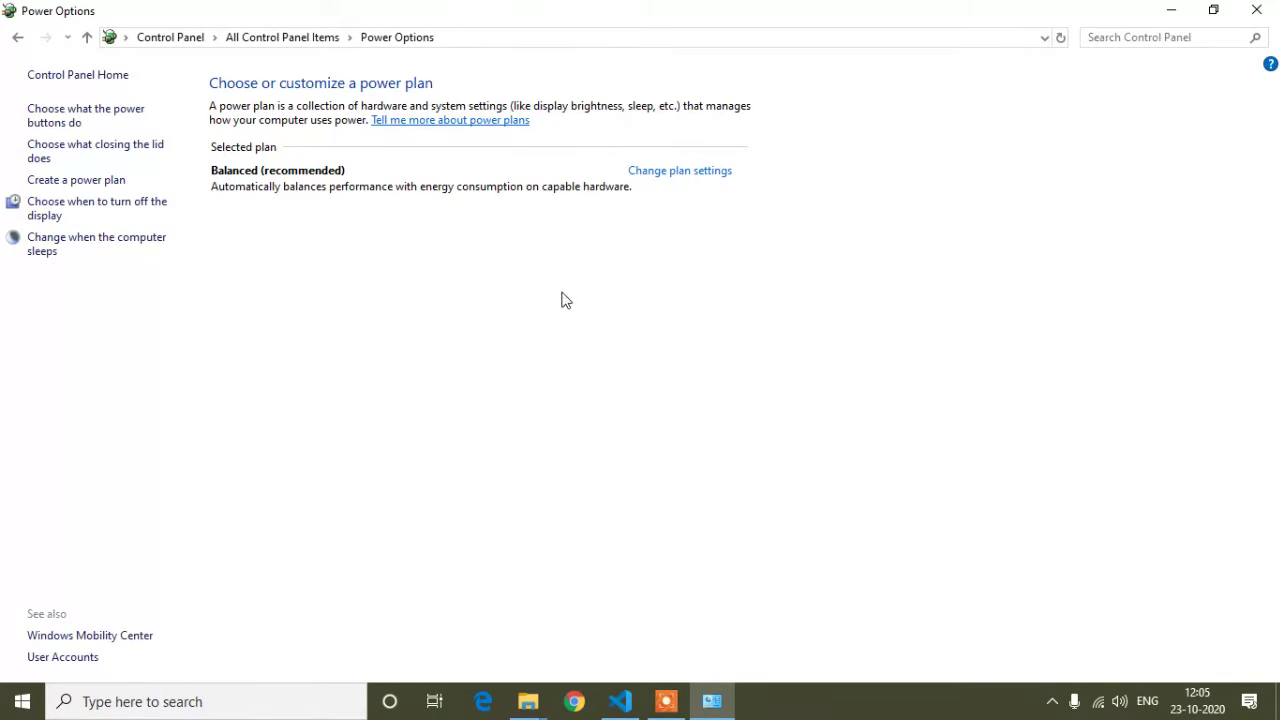
pyautogui.click(706, 176)
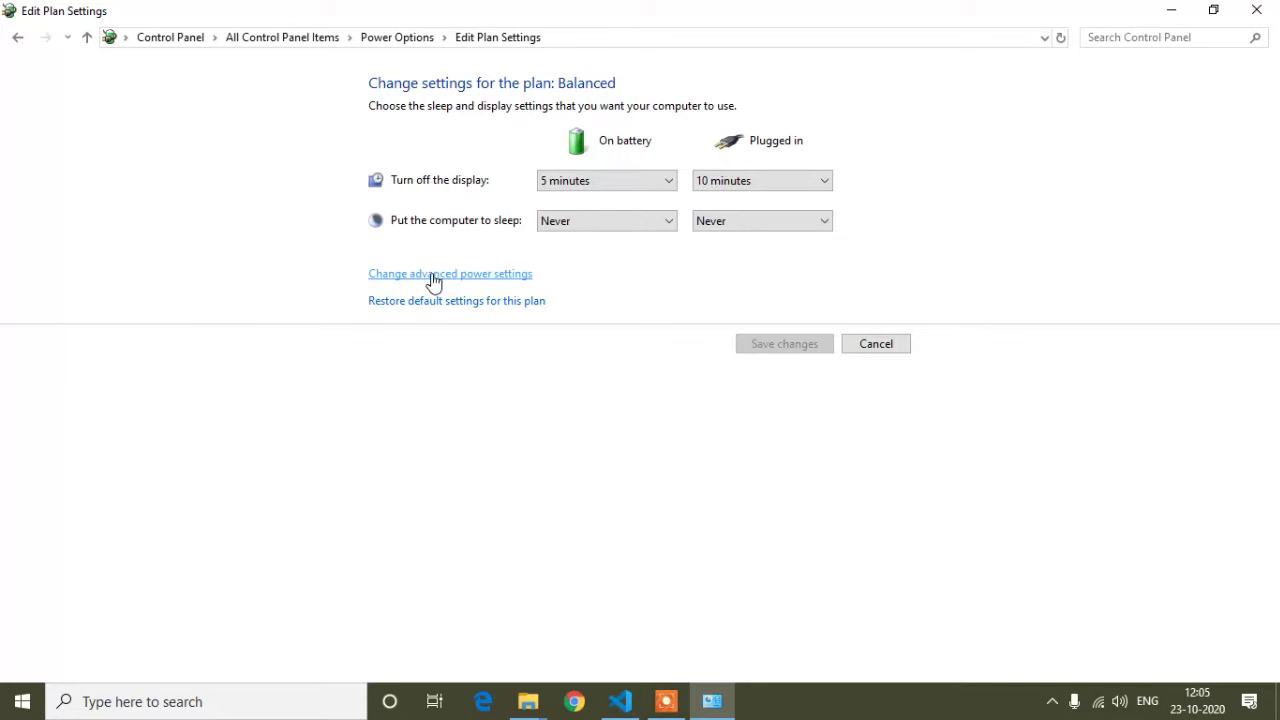
pyautogui.click(494, 276)
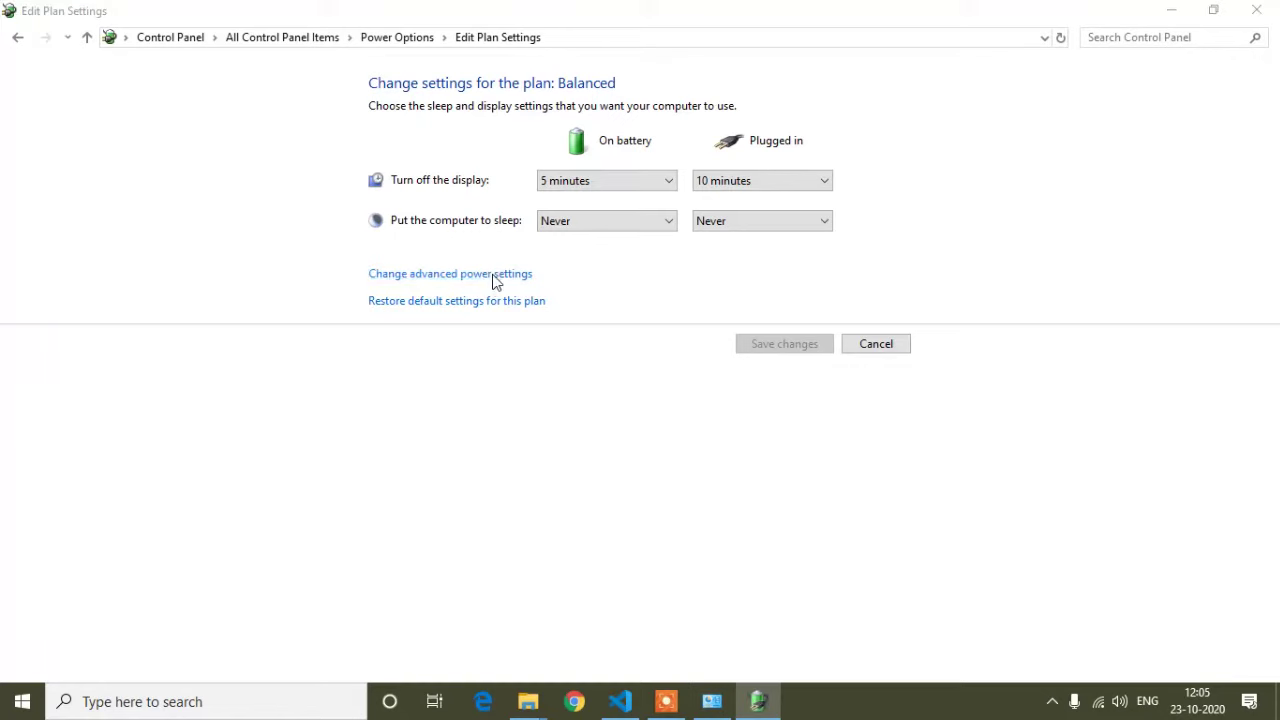
# Step: Center the dialog and expand Processor power management to show Minimum processor state (5%)
pyautogui.moveTo(392, 142); pyautogui.dragTo(781, 108)
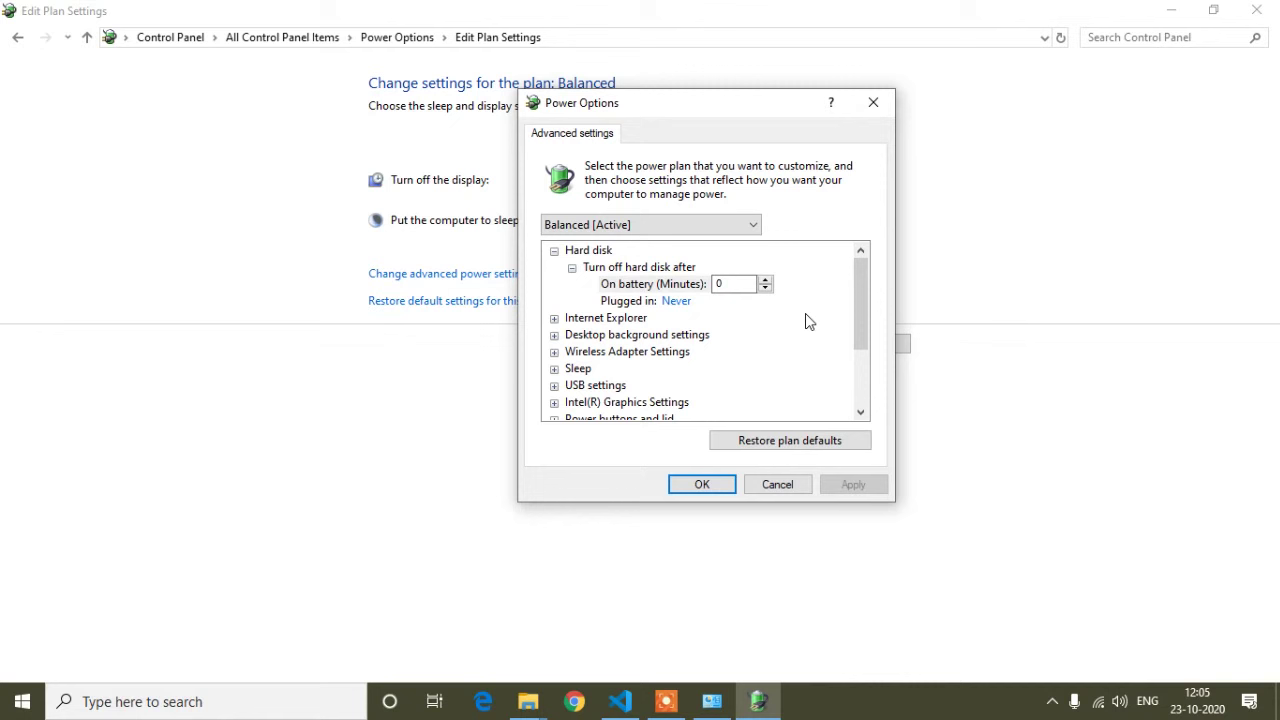
pyautogui.scroll(-1, 757, 325)
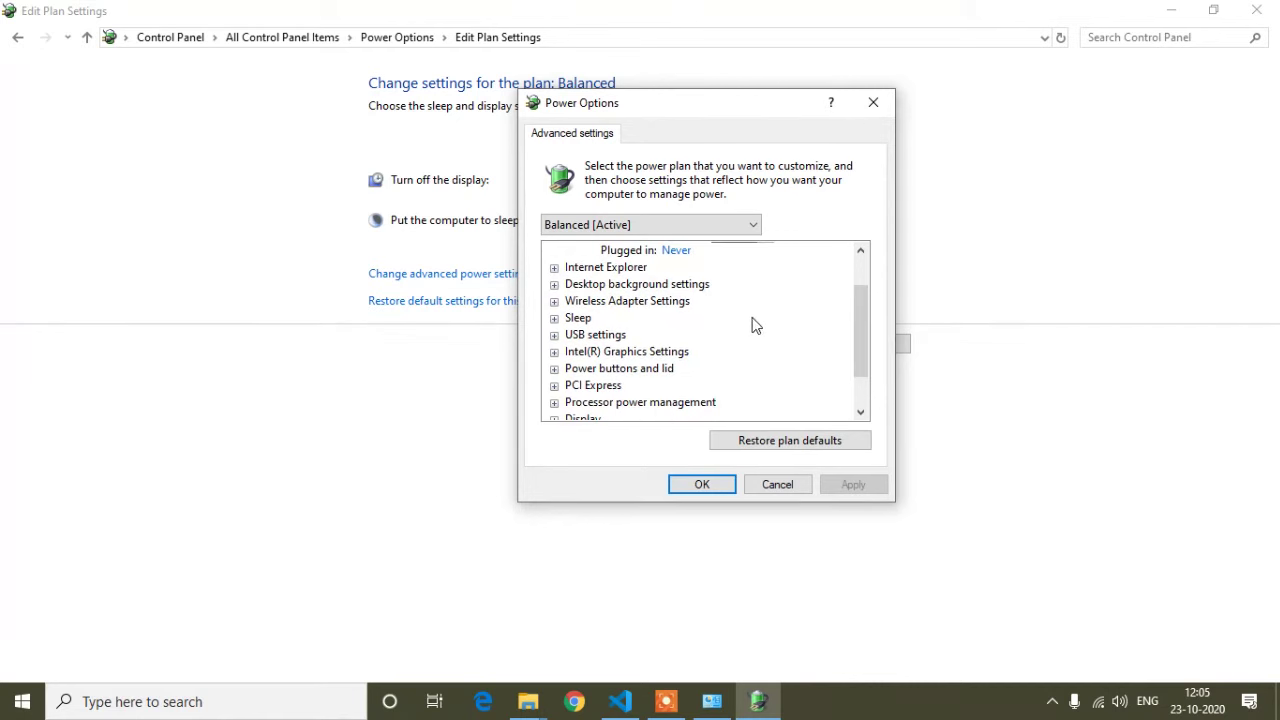
pyautogui.scroll(-1, 757, 325)
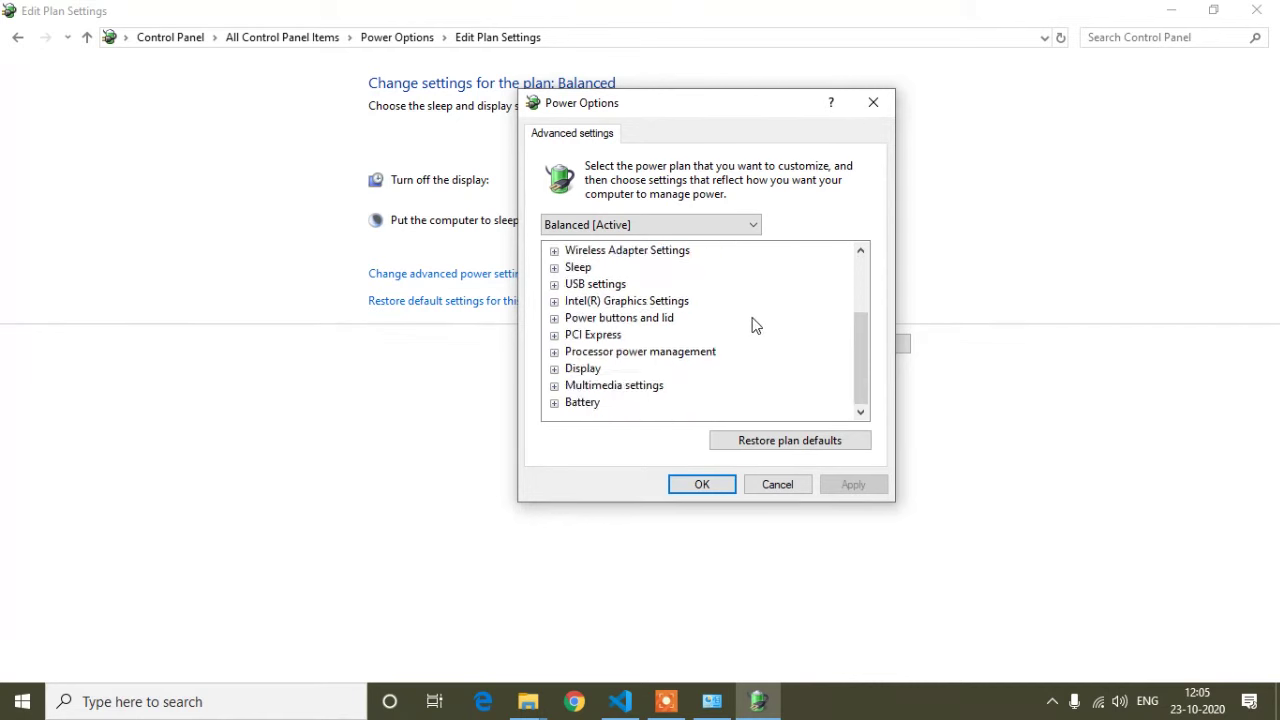
pyautogui.click(555, 352)
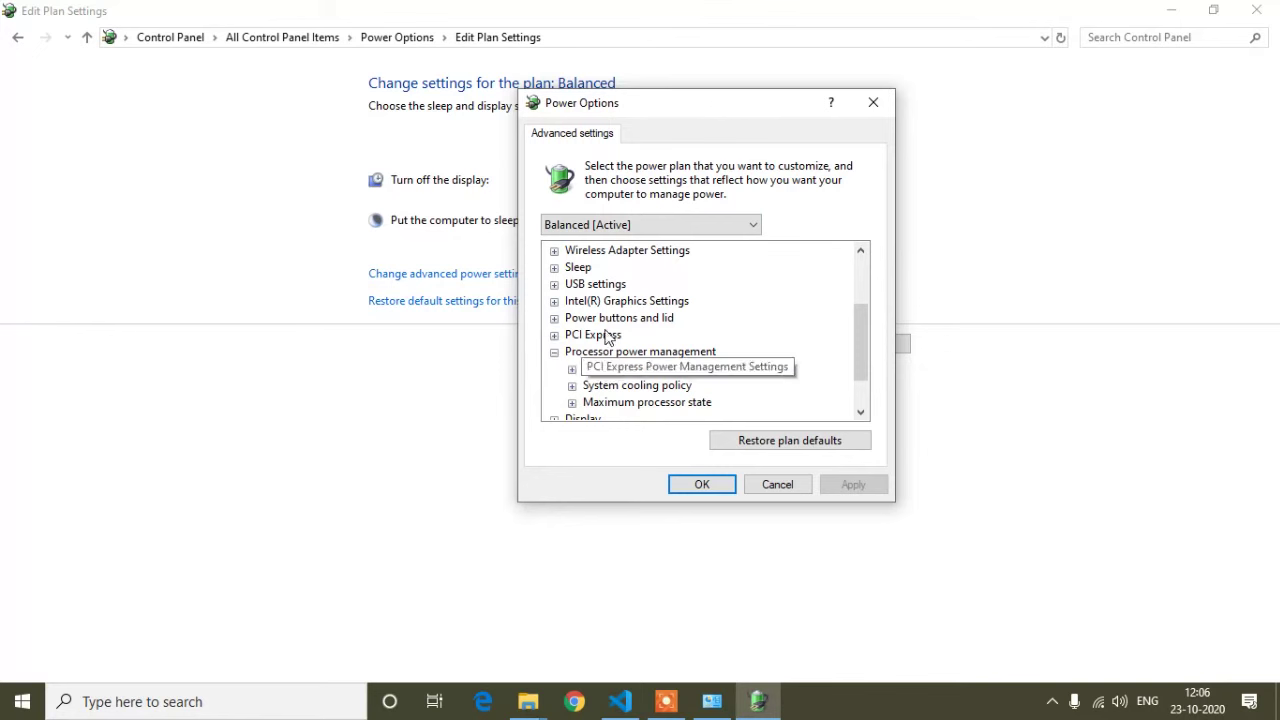
pyautogui.scroll(-1, 609, 336)
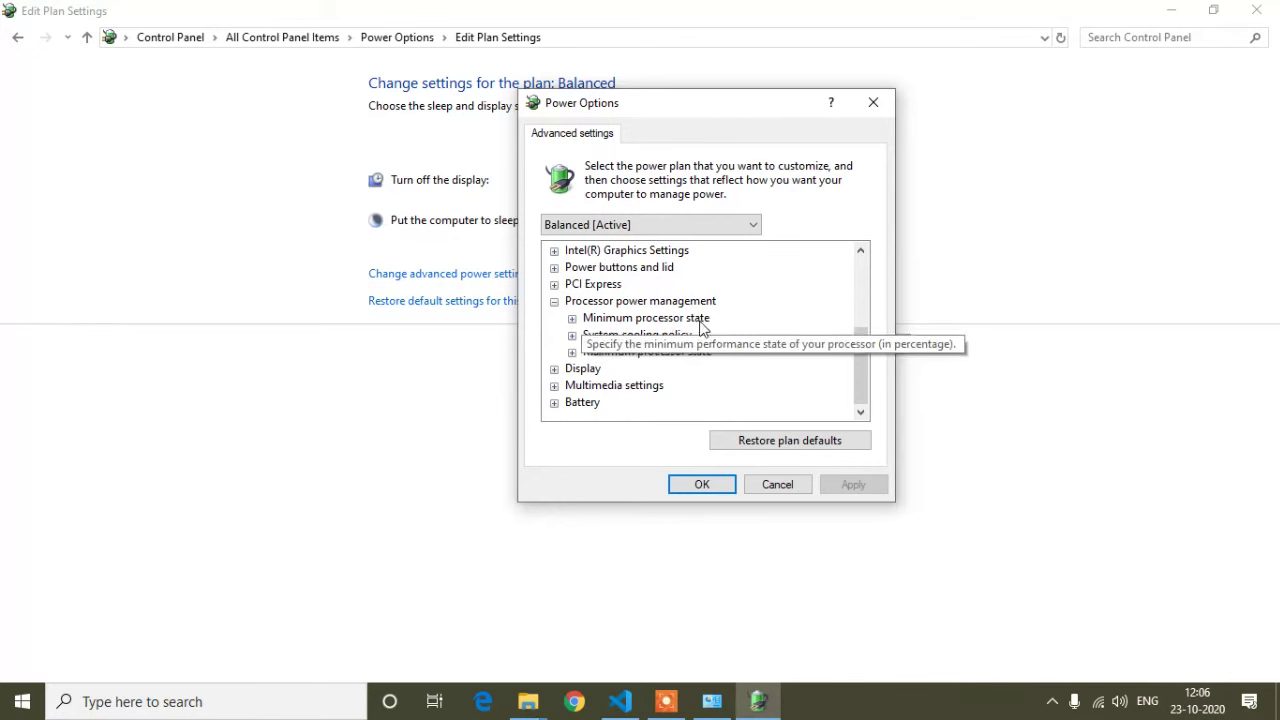
pyautogui.click(572, 318)
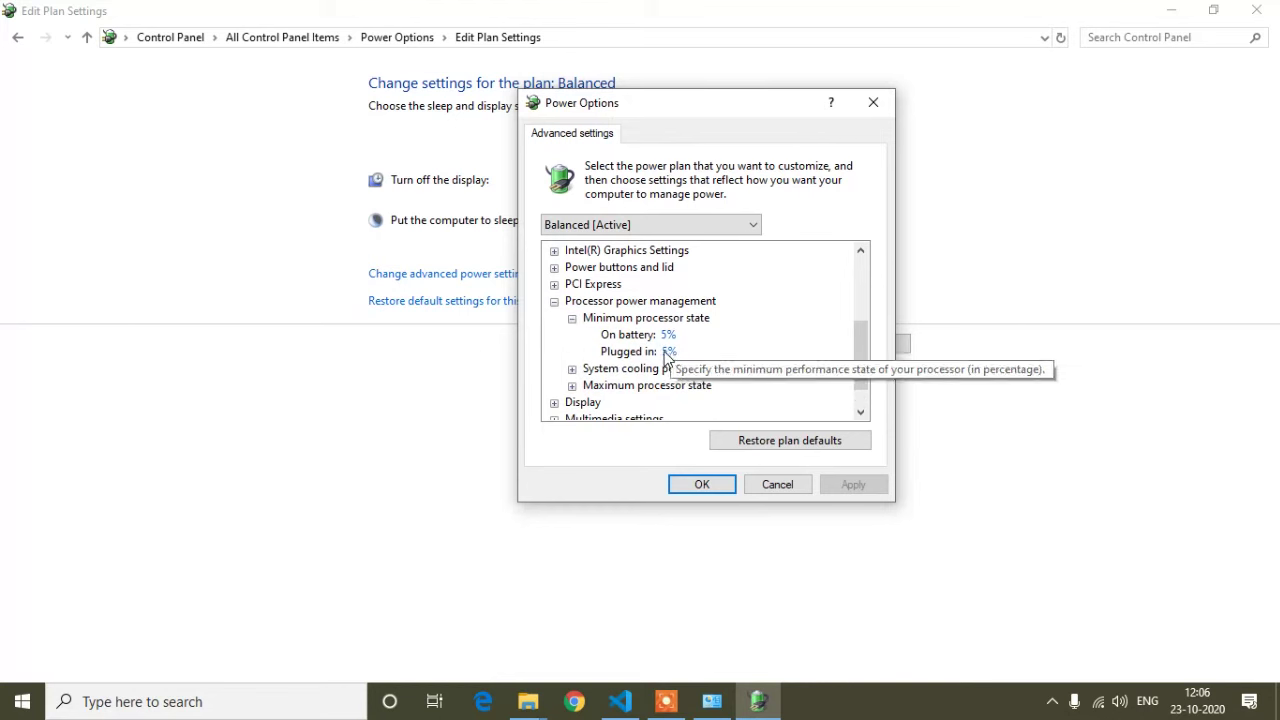
# Step: Lower Balanced's minimum processor state from 5% to 4% on battery and plugged in
pyautogui.click(575, 318)
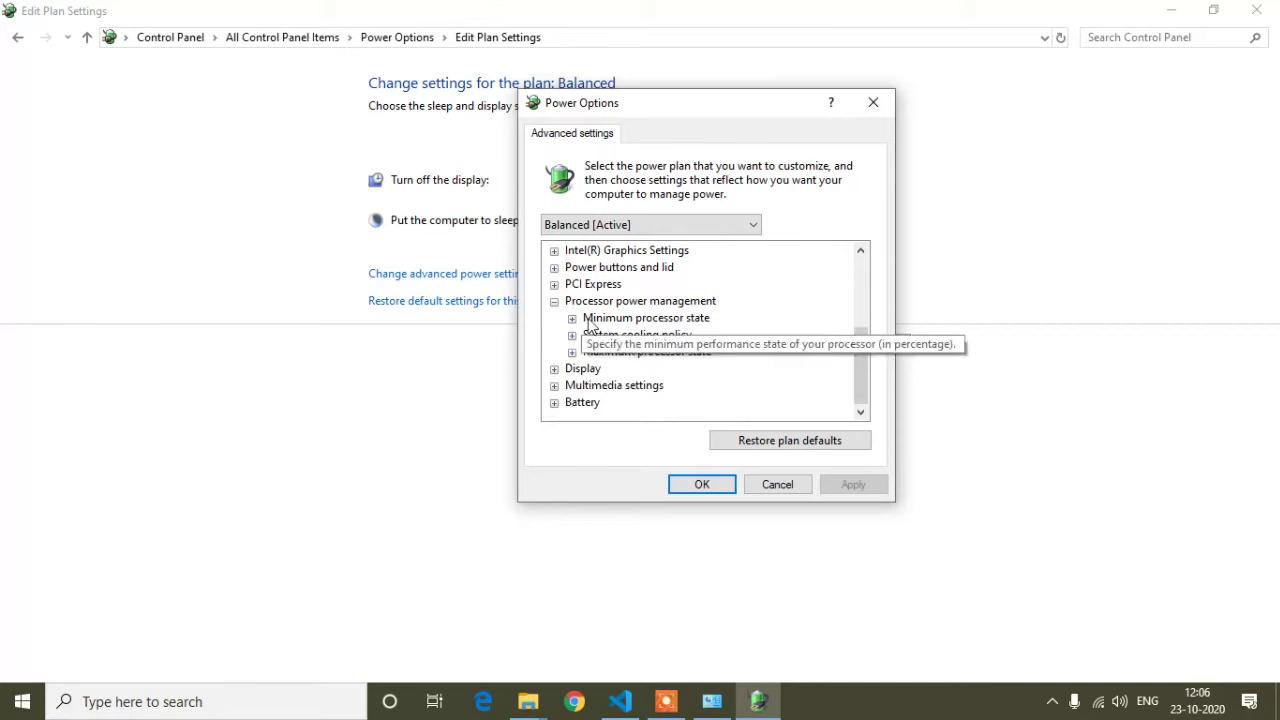
pyautogui.click(574, 322)
pyautogui.click(665, 338)
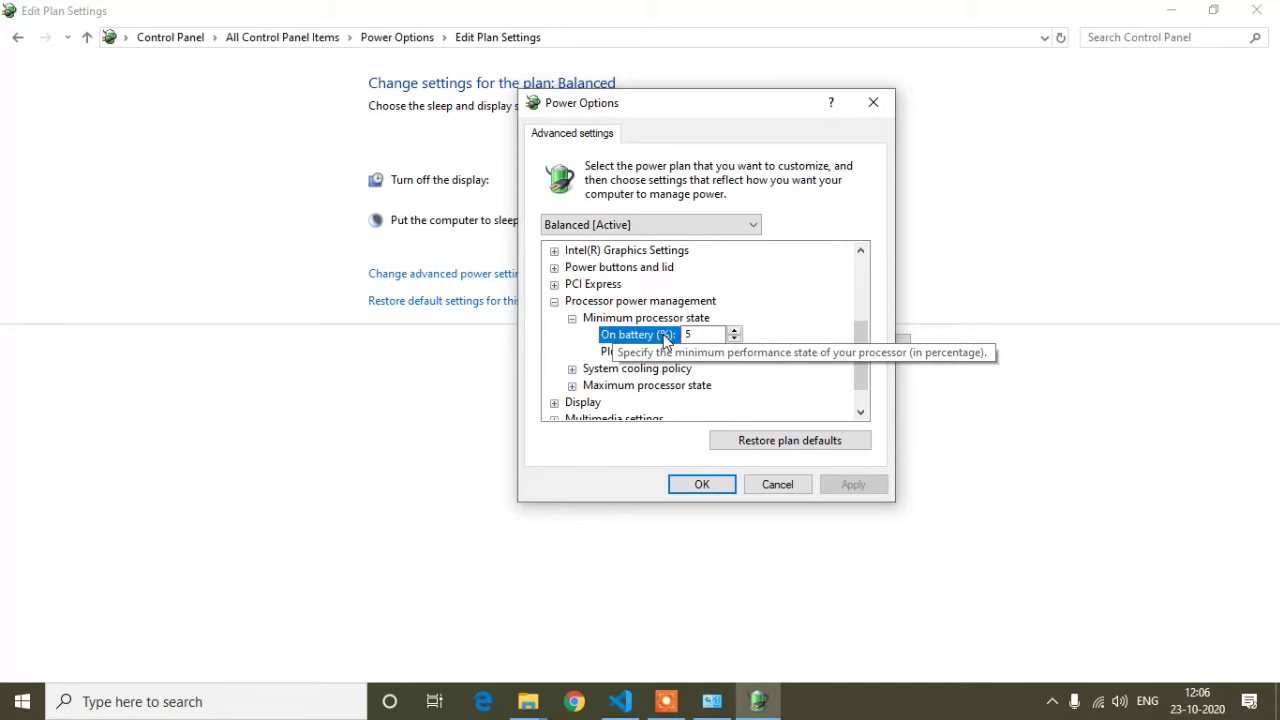
pyautogui.click(705, 332)
pyautogui.press('BackSpace')
pyautogui.write('4')
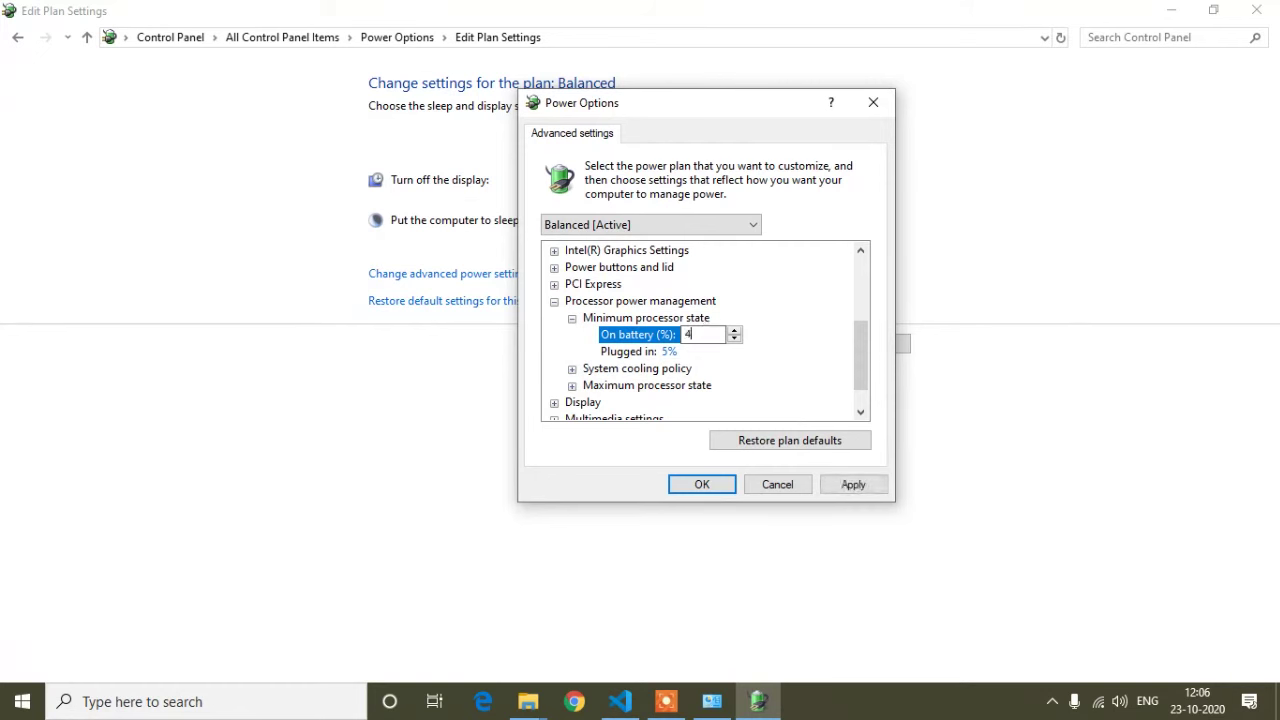
pyautogui.click(668, 352)
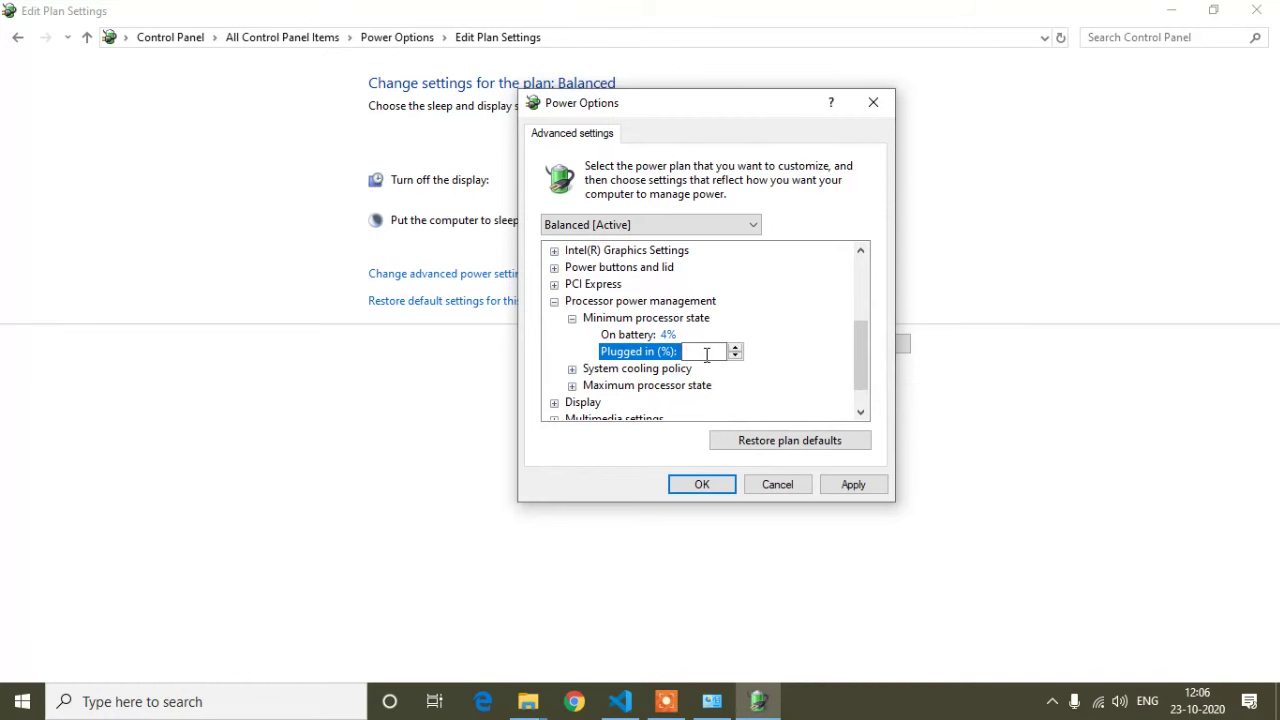
pyautogui.click(572, 318)
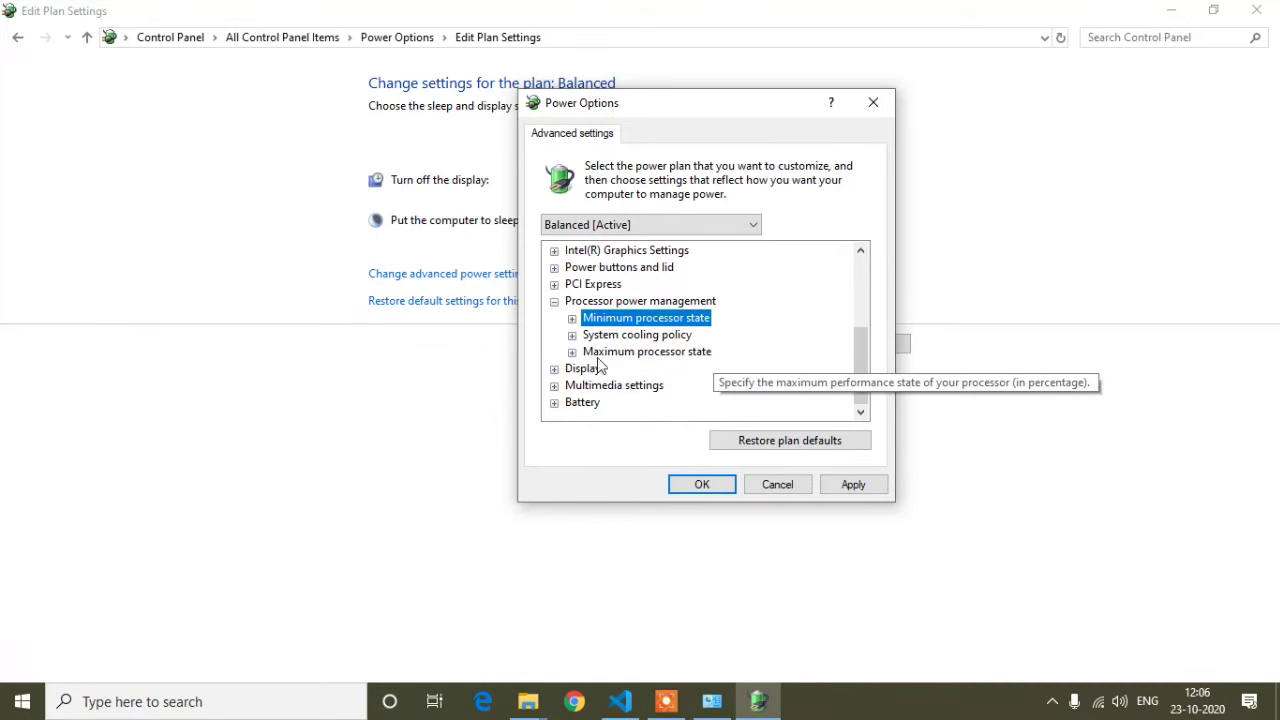
# Step: Set Balanced's maximum processor state to 99% on battery and plugged in
pyautogui.click(572, 352)
pyautogui.scroll(-1, 700, 340)
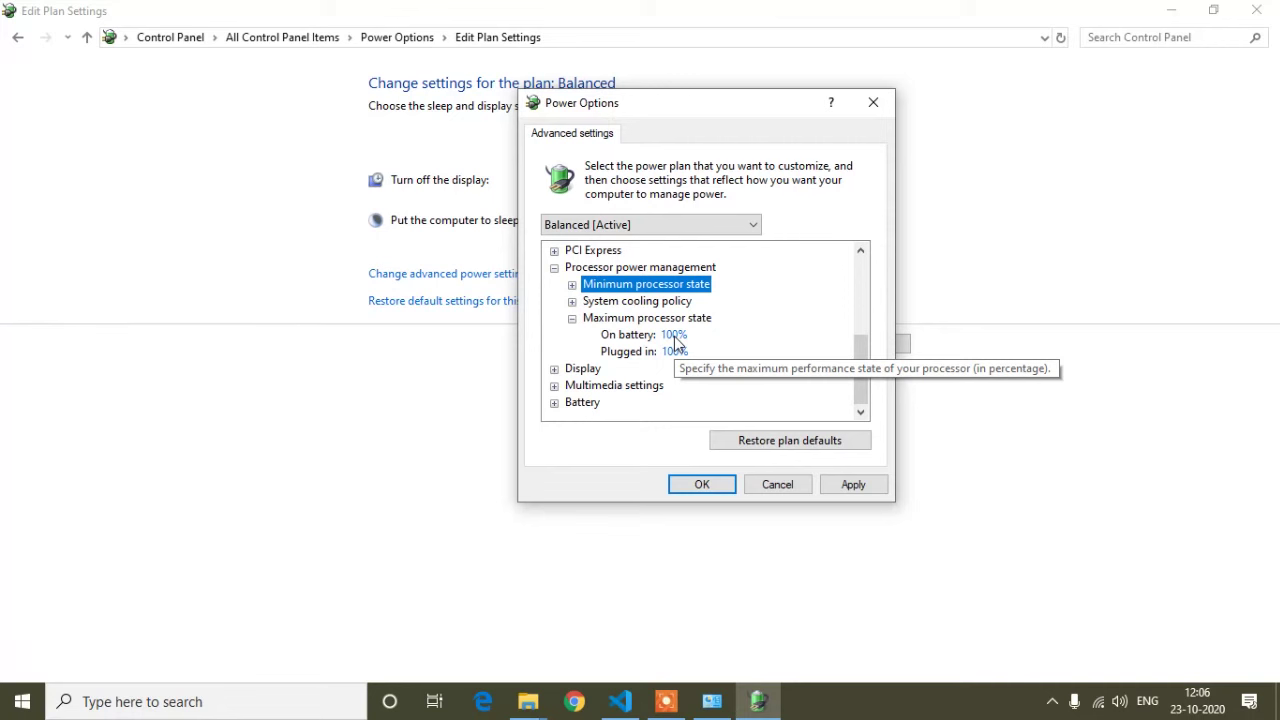
pyautogui.click(675, 338)
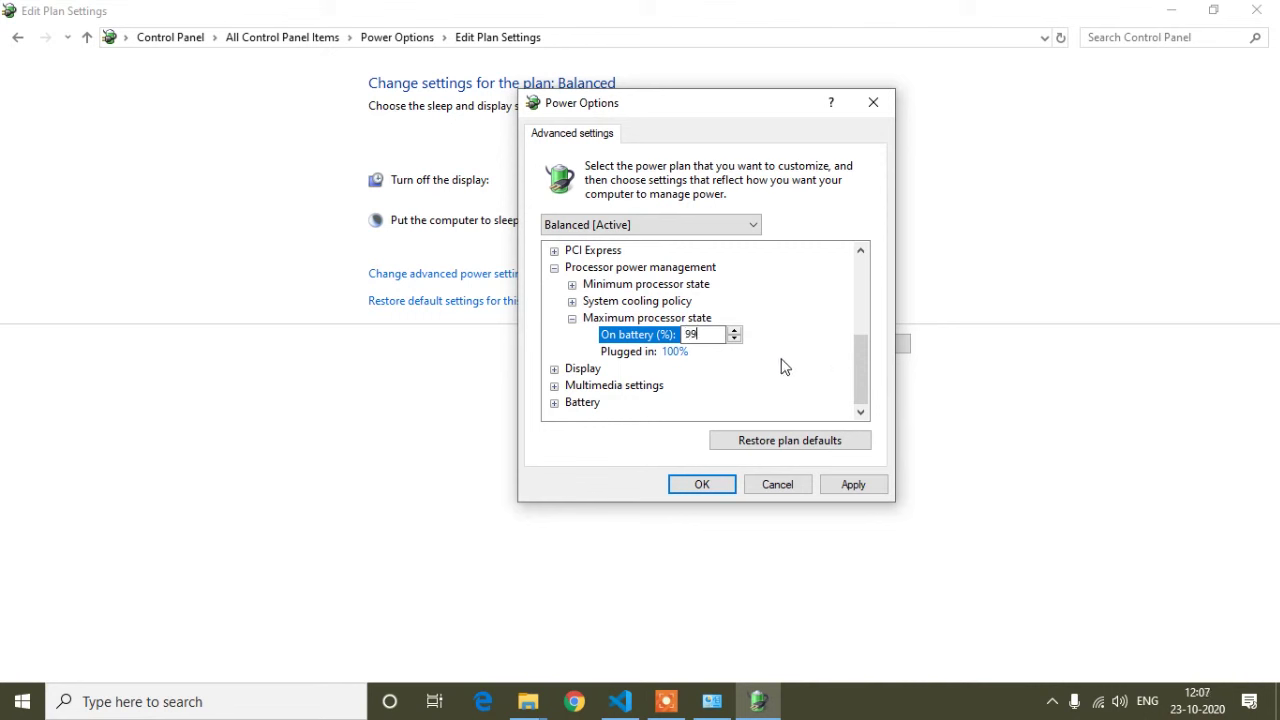
pyautogui.click(682, 351)
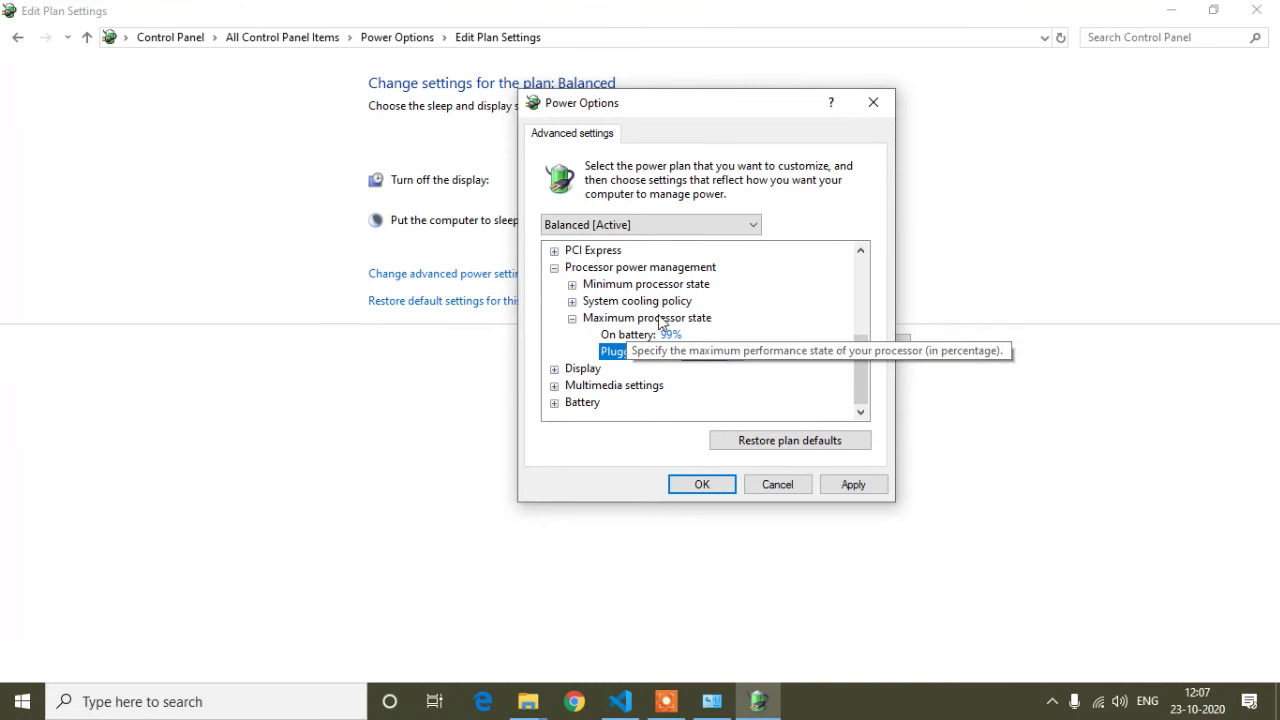
# Step: Recheck the minimum and maximum processor state values, then apply and close the dialog
pyautogui.click(572, 285)
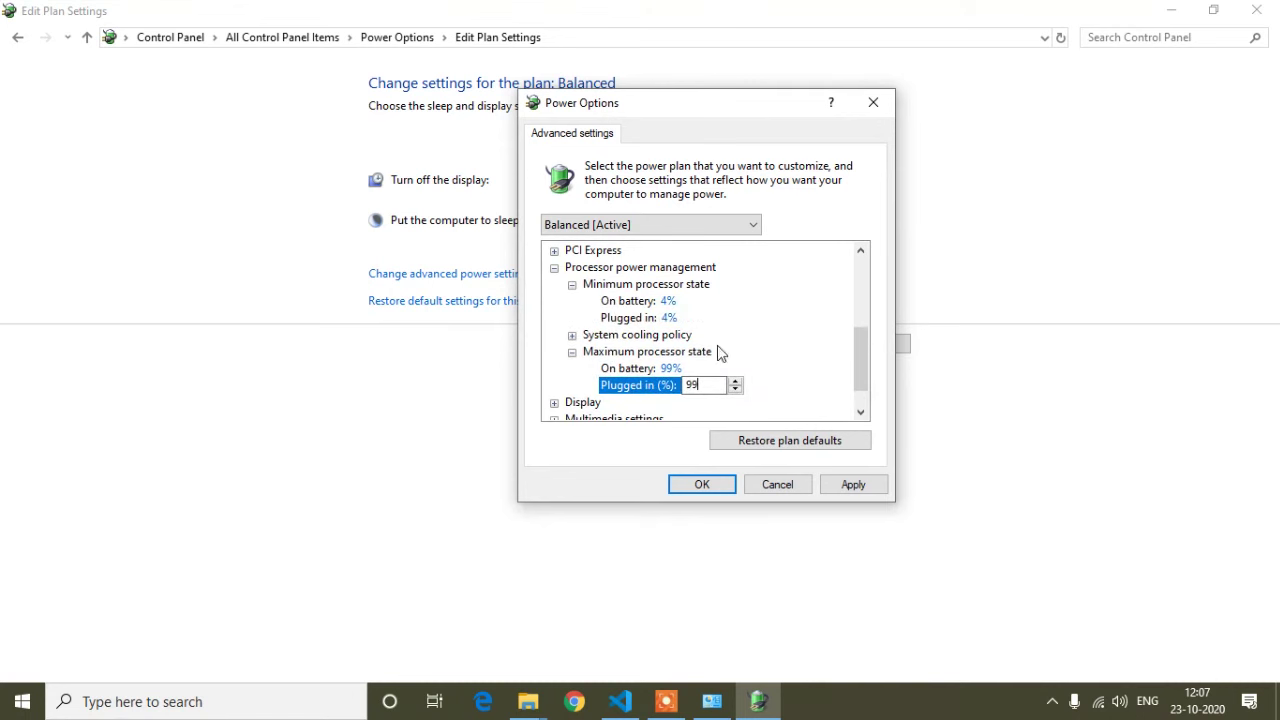
pyautogui.click(572, 352)
pyautogui.click(572, 352)
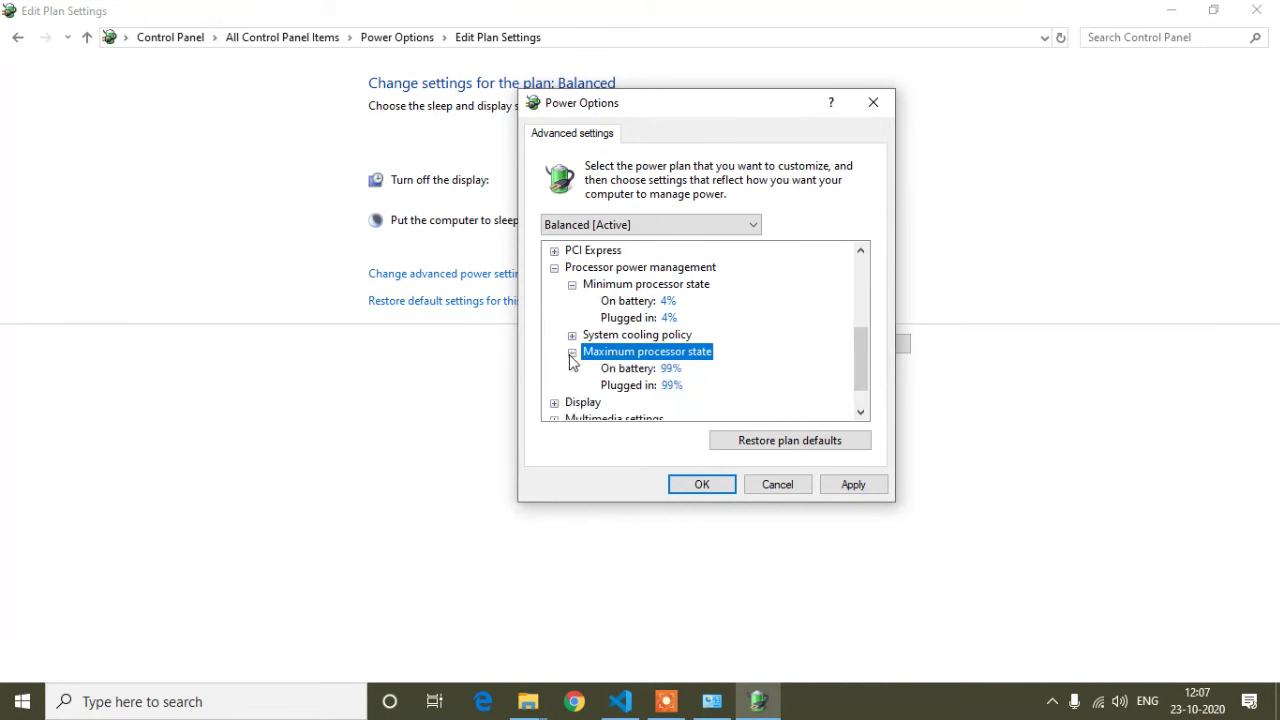
pyautogui.scroll(-1, 706, 346)
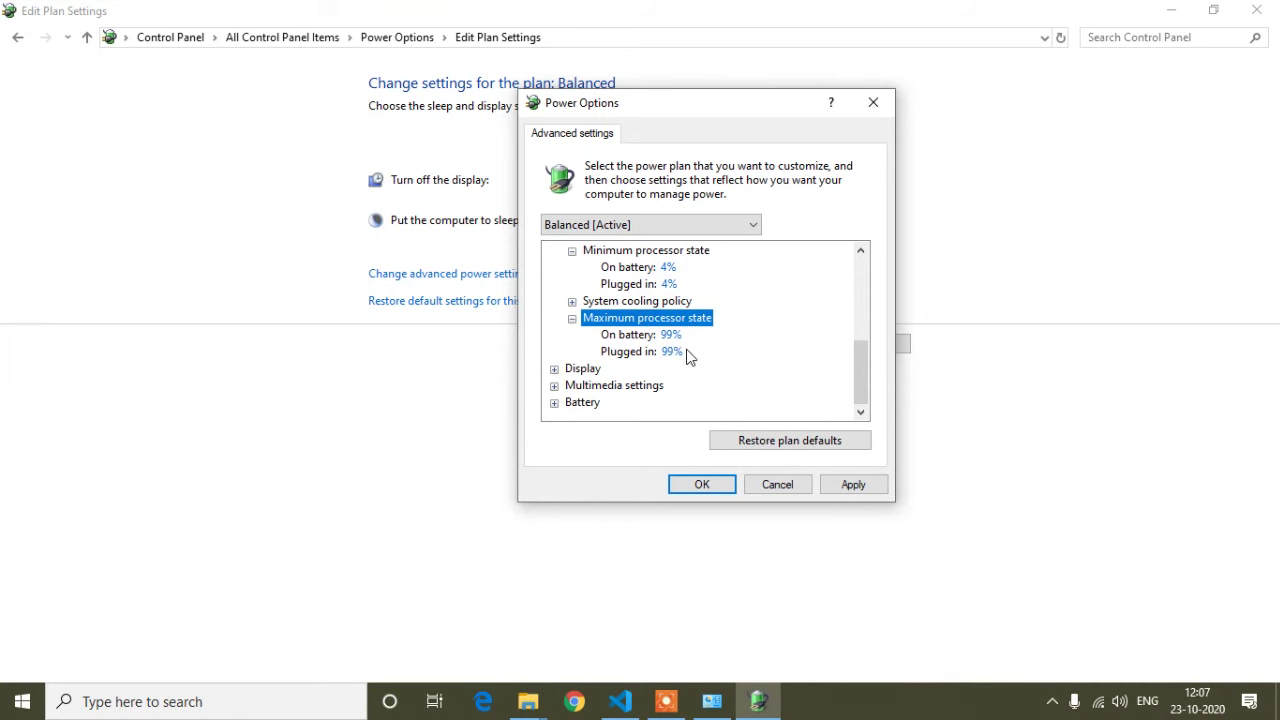
pyautogui.click(857, 488)
pyautogui.click(706, 486)
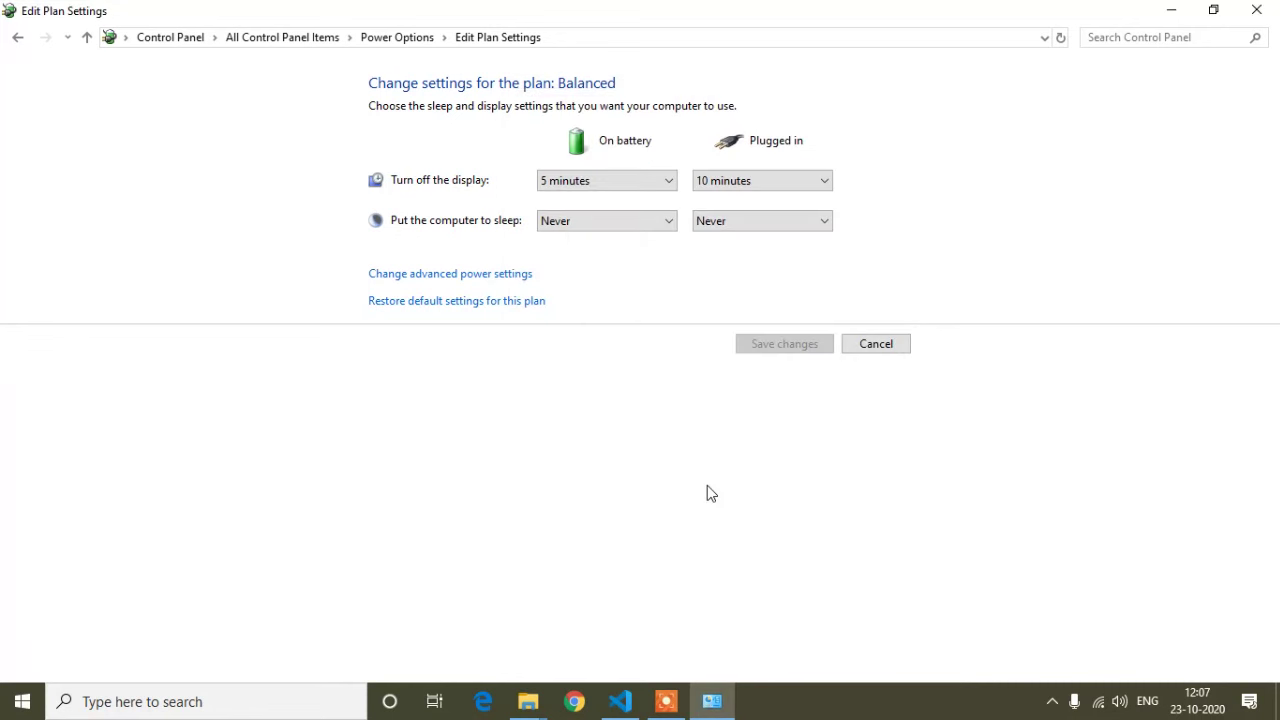